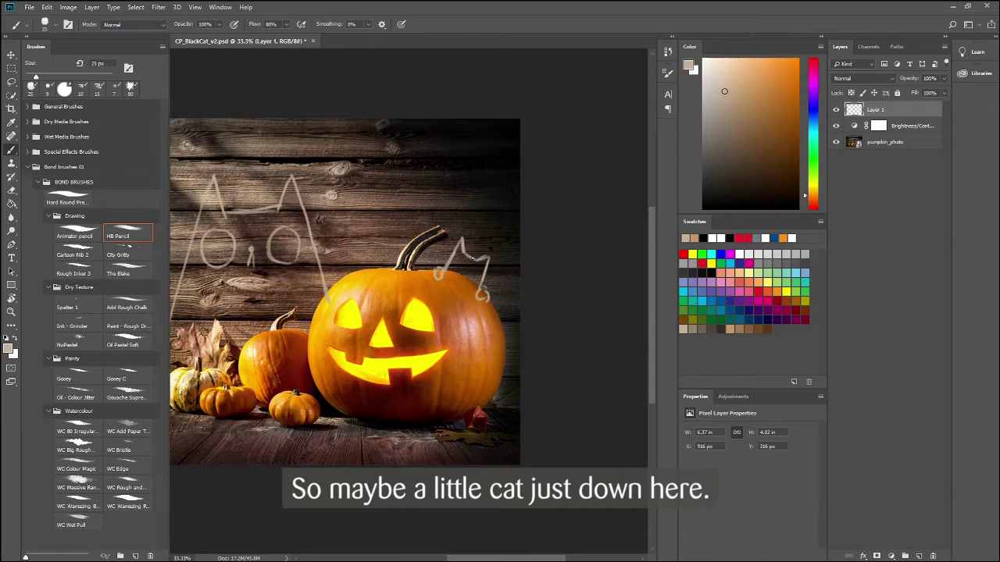
Sketch a dog in a witch's hat beside the lantern and lower the sketch layer's opacity
left_click_drag(308, 381, 562, 344)
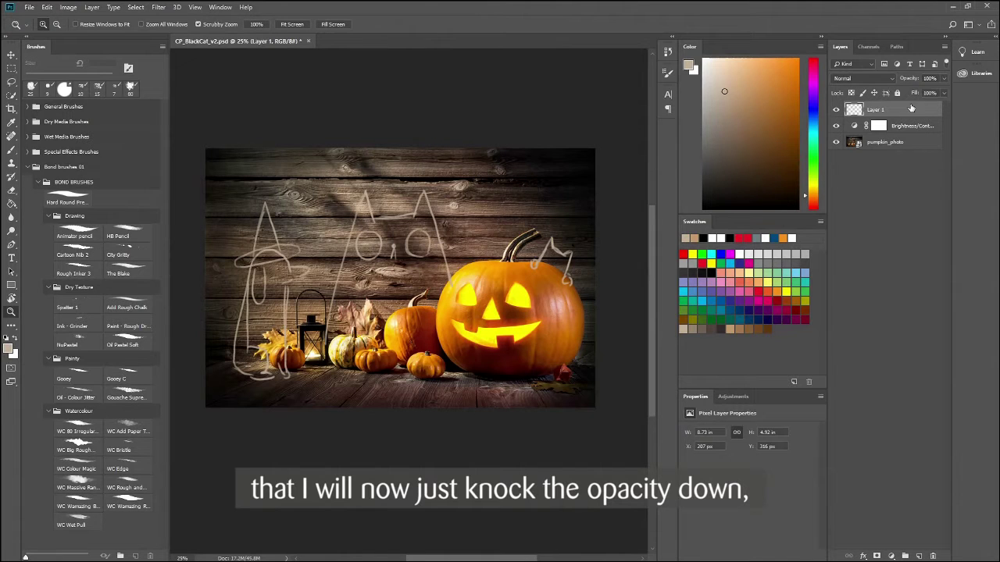
left_click_drag(918, 91, 913, 89)
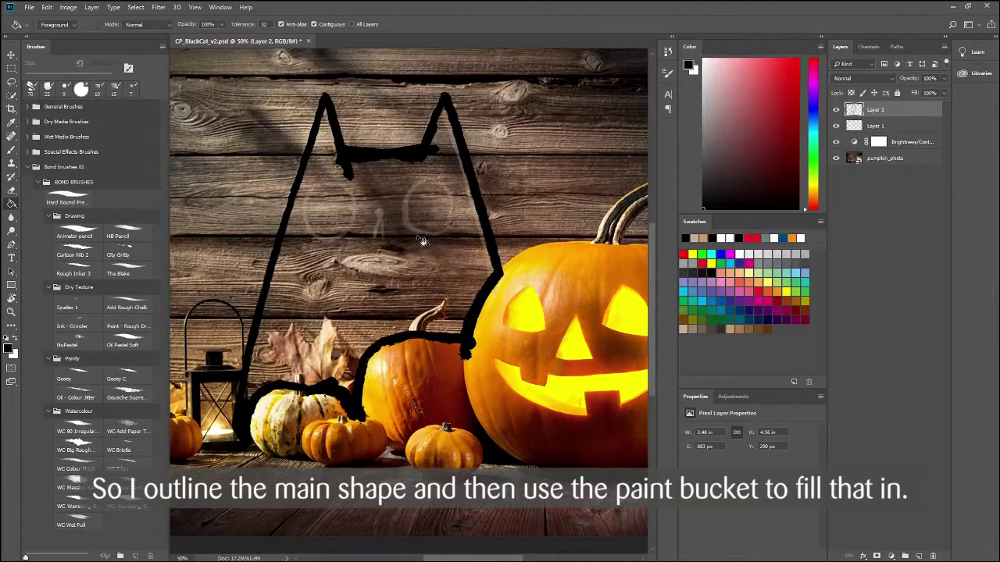
Fill the big cat's outline with black and tidy the silhouette's edges with the City Gritty brush
left_click(420, 207)
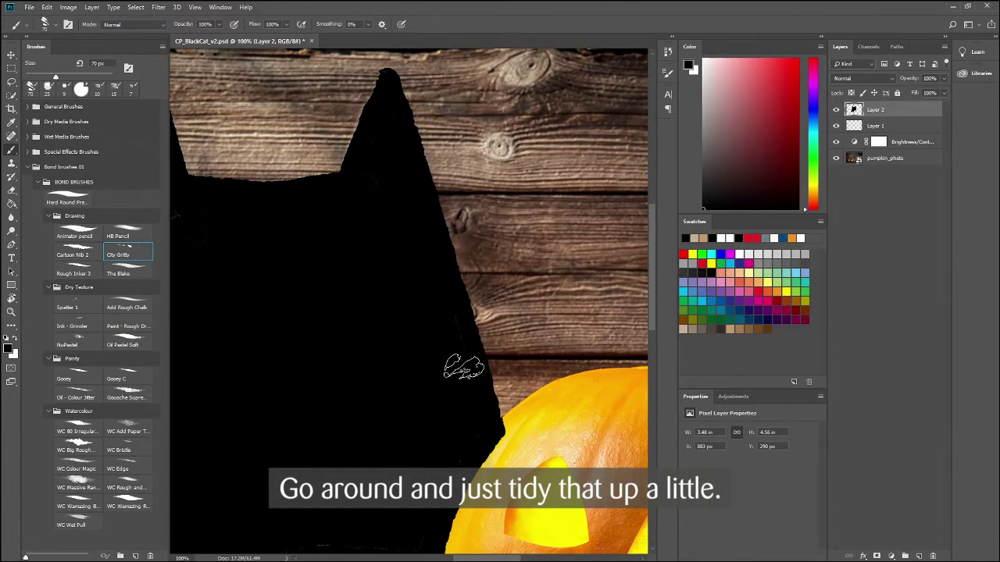
left_click_drag(476, 448, 553, 174)
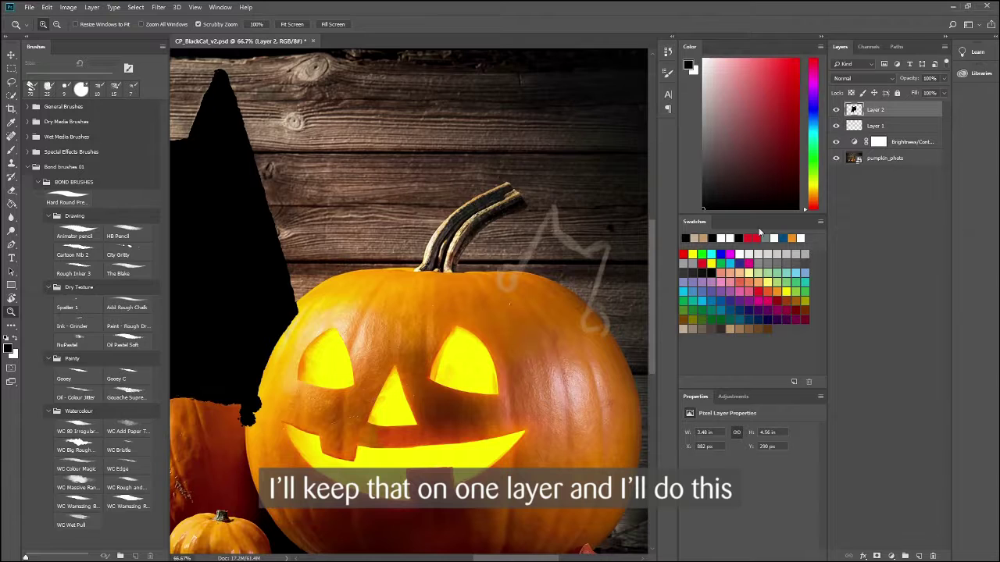
Paint the small cat's solid black head and paws over the large pumpkin's edge on a new layer
key("ctrl+shift+alt+n")
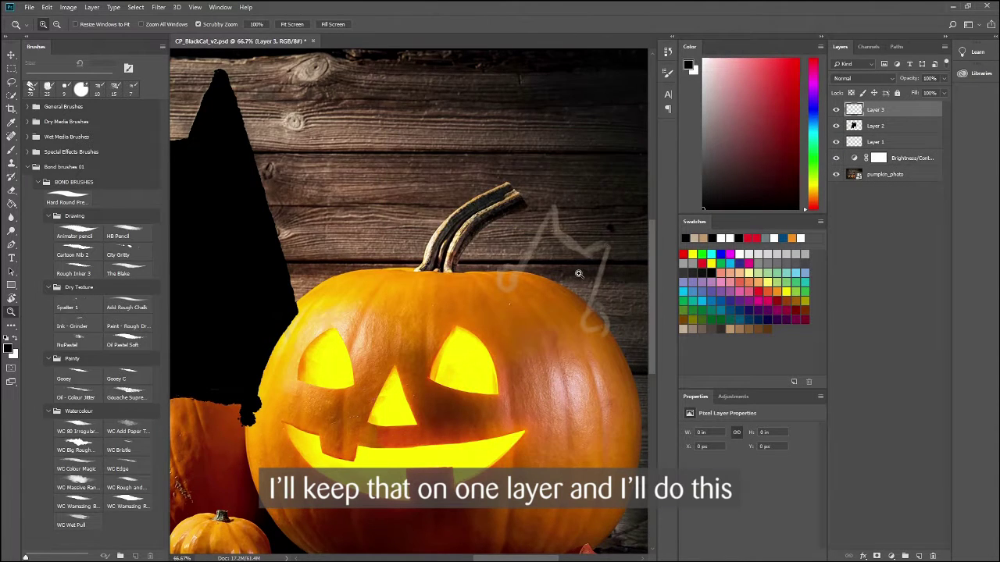
left_click(578, 273)
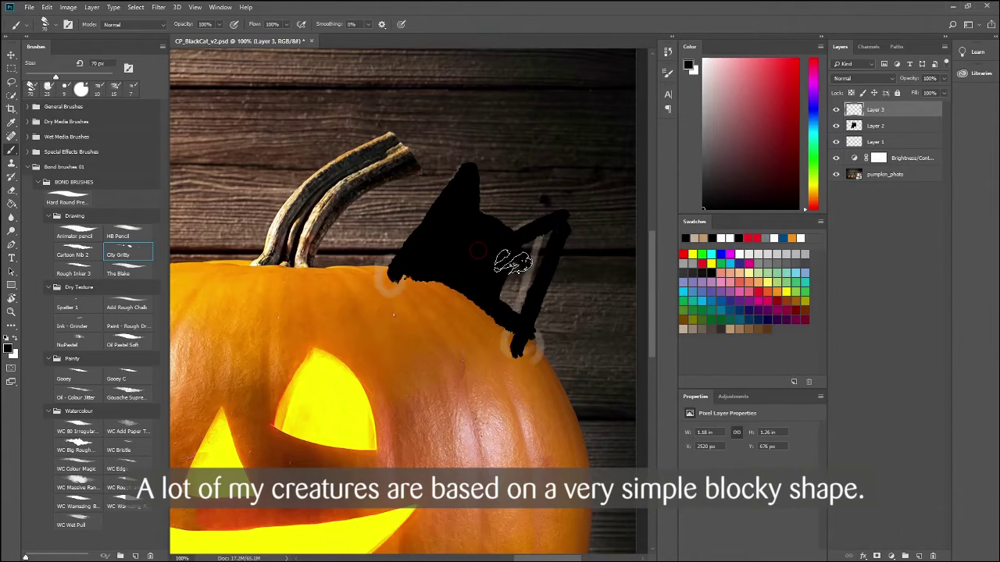
left_click_drag(511, 263, 530, 267)
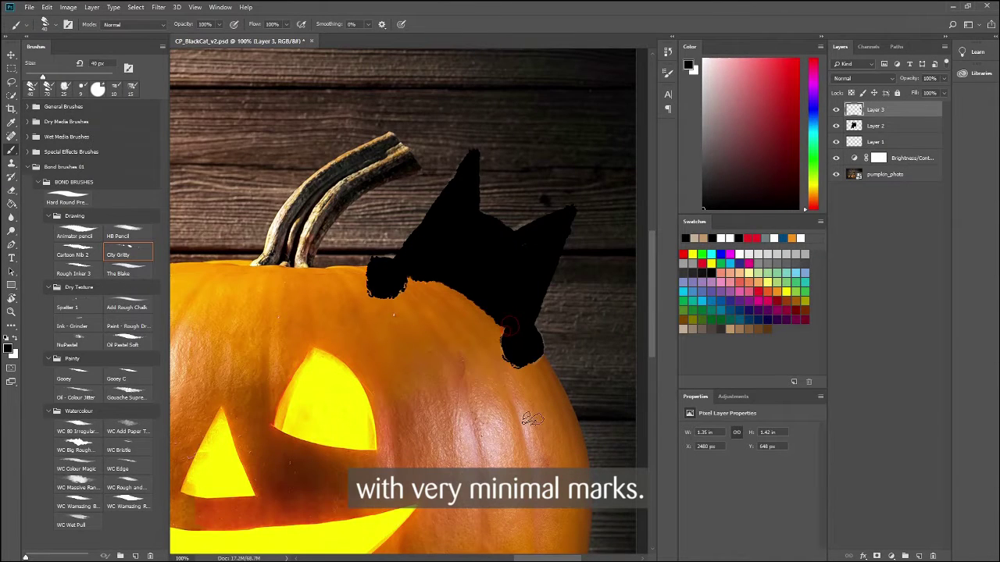
left_click_drag(556, 341, 439, 353)
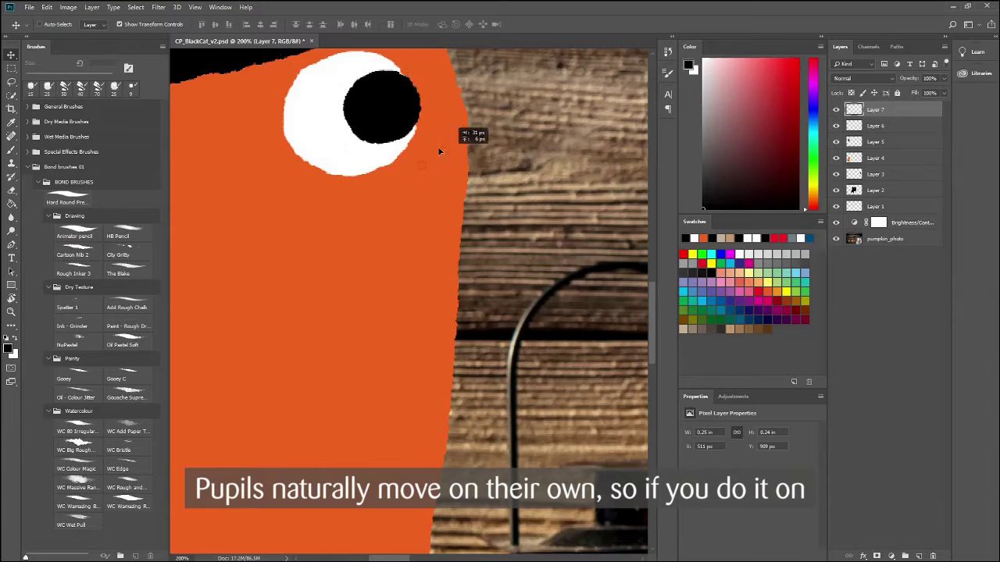
Position the dog's pupil and eye white together just below the hat, and paint a long black ear on a new layer
left_click_drag(437, 146, 554, 337)
left_click(891, 125, "ctrl")
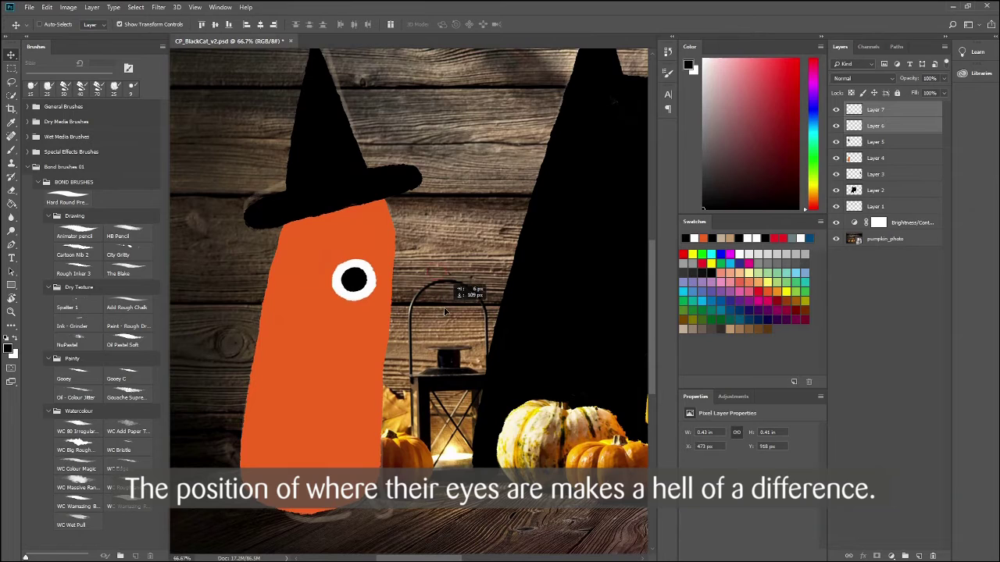
left_click_drag(445, 299, 444, 258)
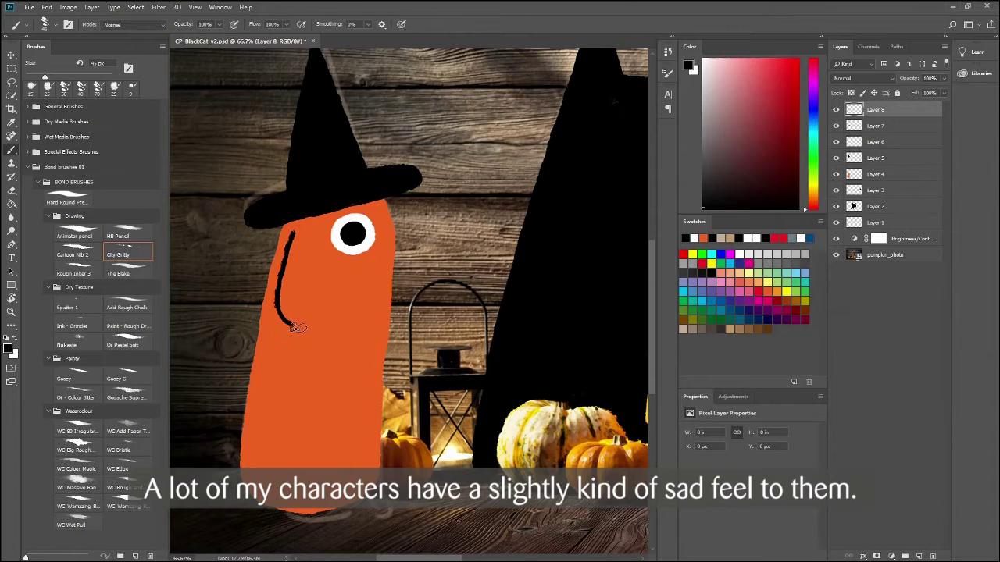
left_click_drag(312, 306, 313, 256)
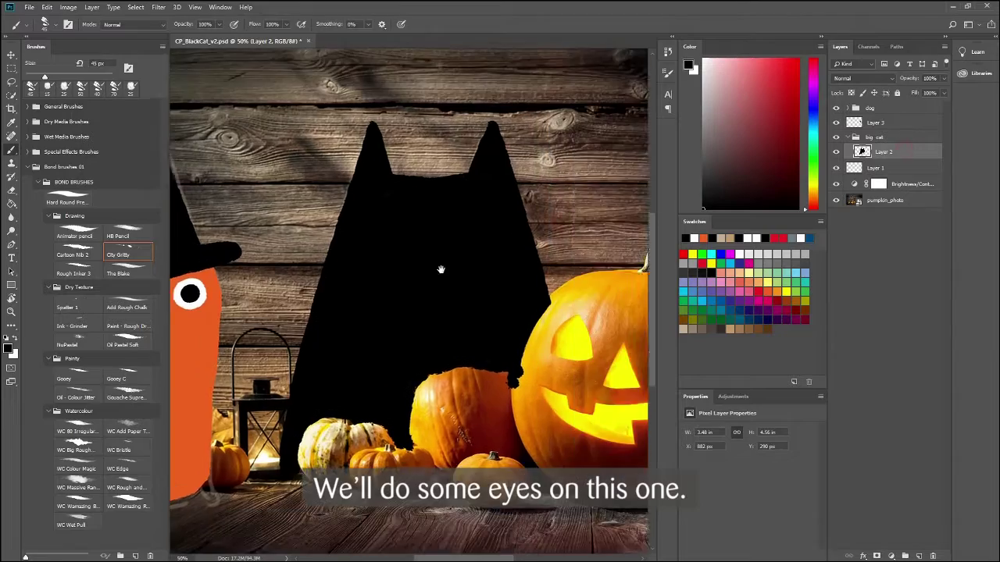
Paint the big cat's white eyes and nose on separate layers and show its black body layer again
scroll(440, 270, "down", 2)
scroll(446, 239, "up", 3)
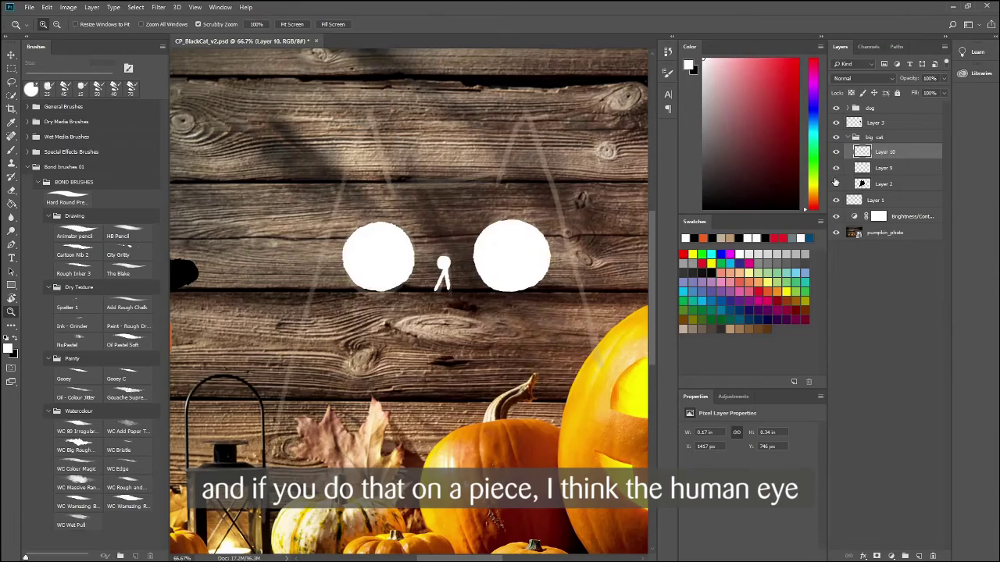
left_click(836, 184)
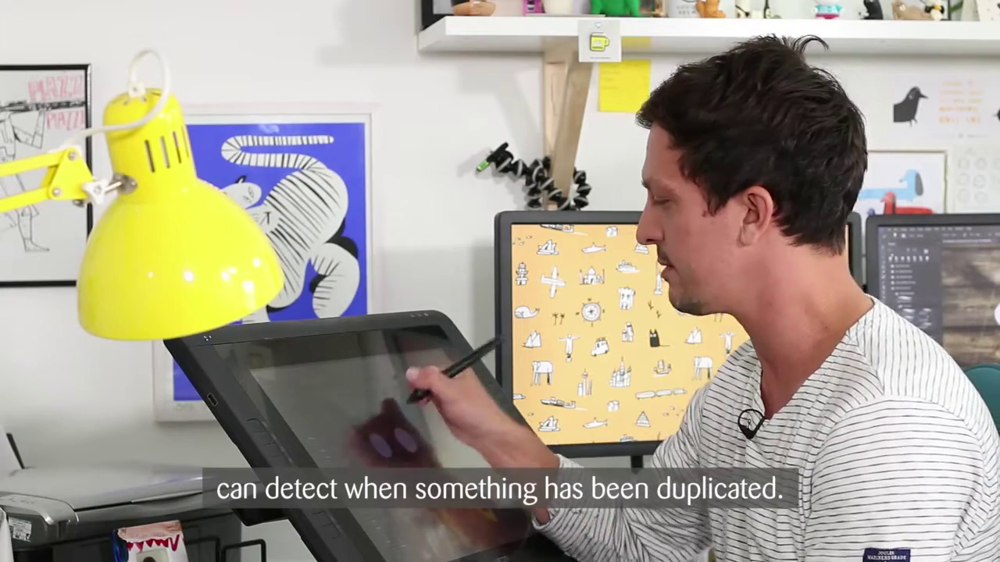
left_click_drag(385, 239, 363, 250)
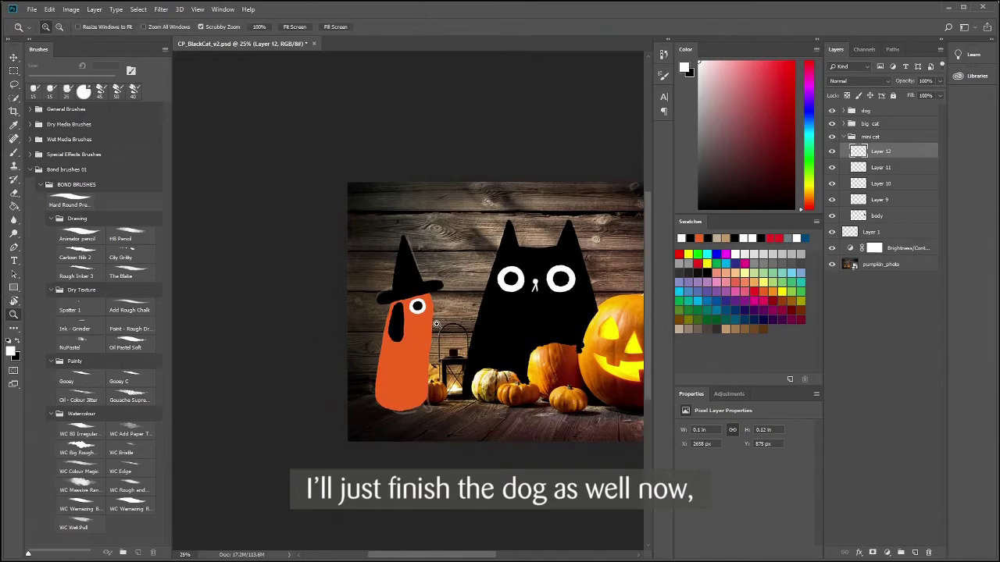
Paint the dog's orange snout with the Cartoon Nib 2 brush on its own layer beneath the hat layer
left_click(436, 324)
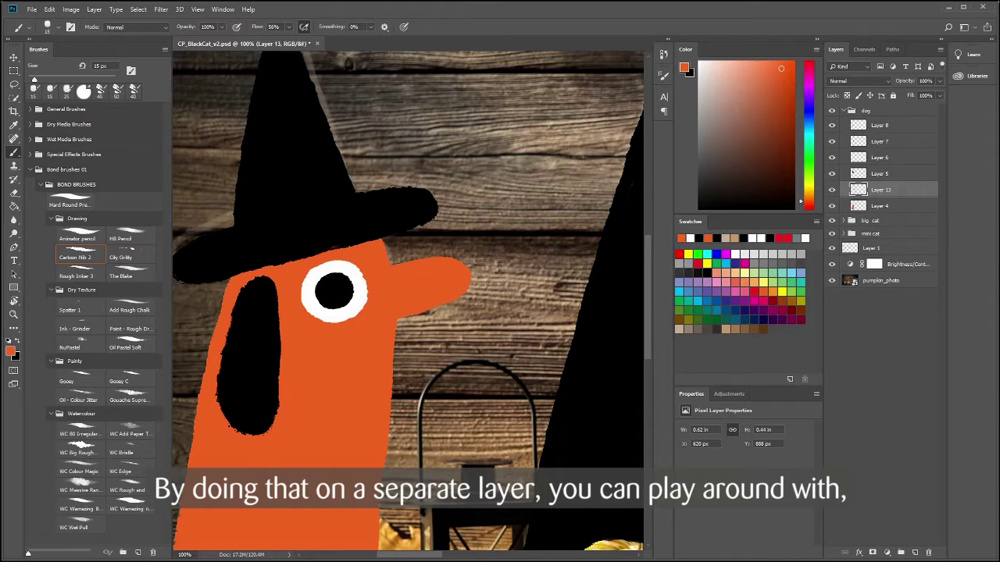
left_click_drag(457, 320, 443, 257)
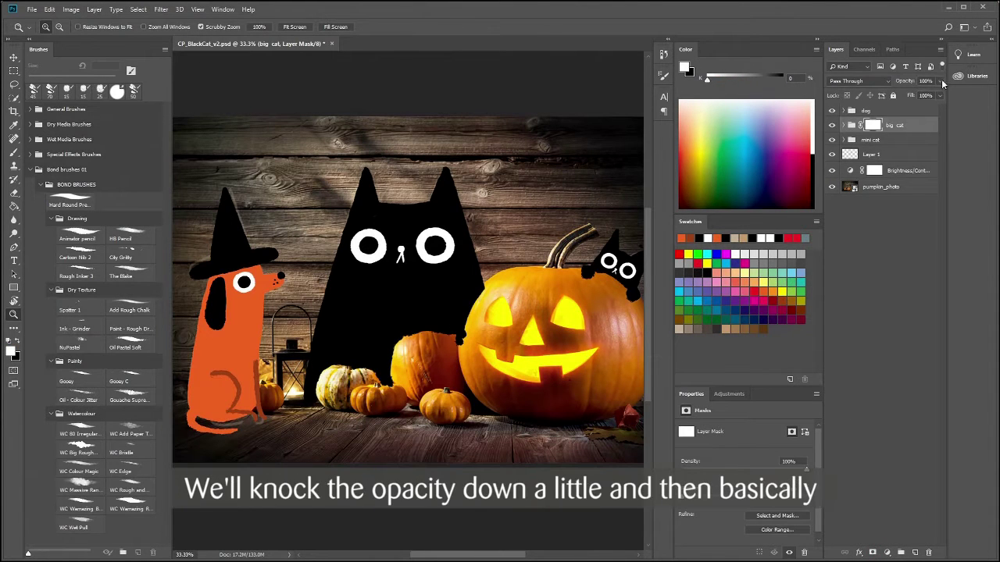
Lower the big cat group's opacity to 65% to work on its overlap with the pumpkins
left_click_drag(940, 91, 924, 94)
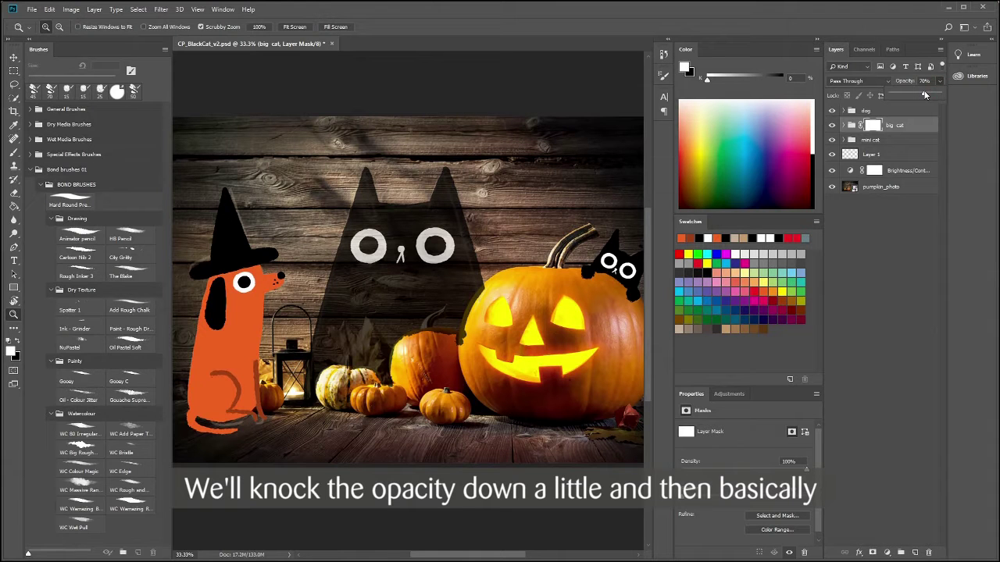
left_click(480, 323)
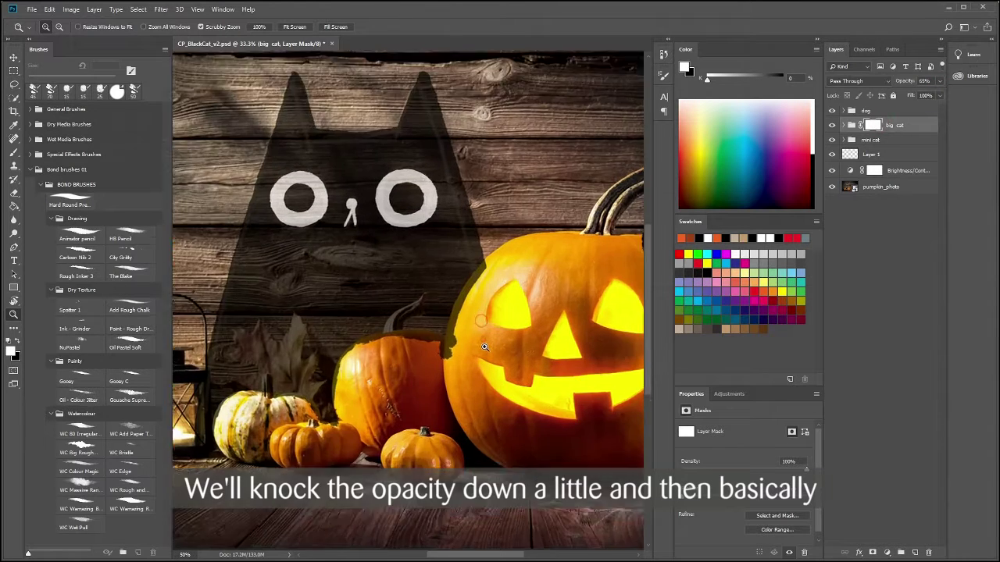
left_click(480, 322)
left_click_drag(485, 316, 517, 317)
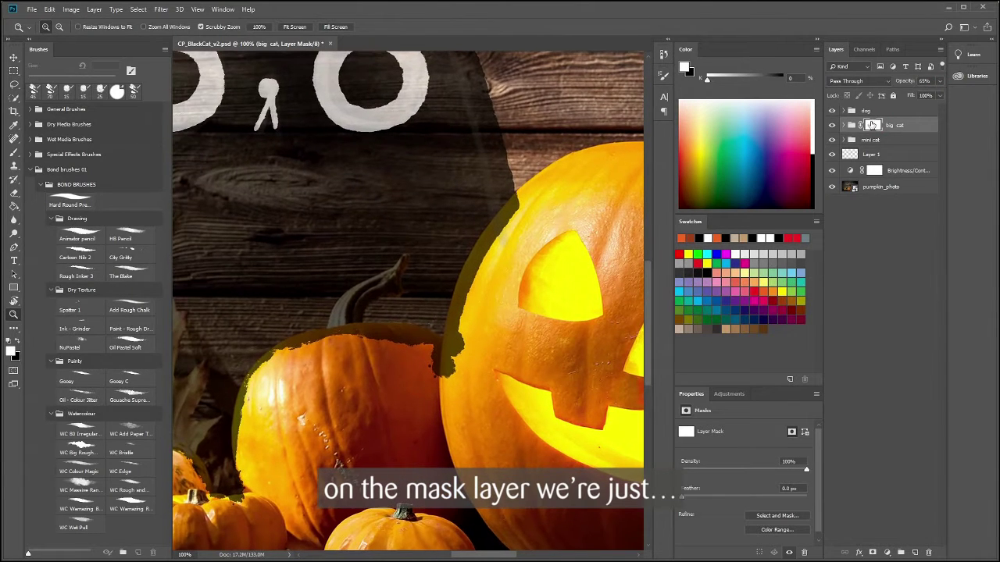
Paint black on the big cat group's mask to clear its overlap on the large pumpkin, and try disabling the mask
key("b")
key("x")
left_click_drag(455, 374, 453, 333)
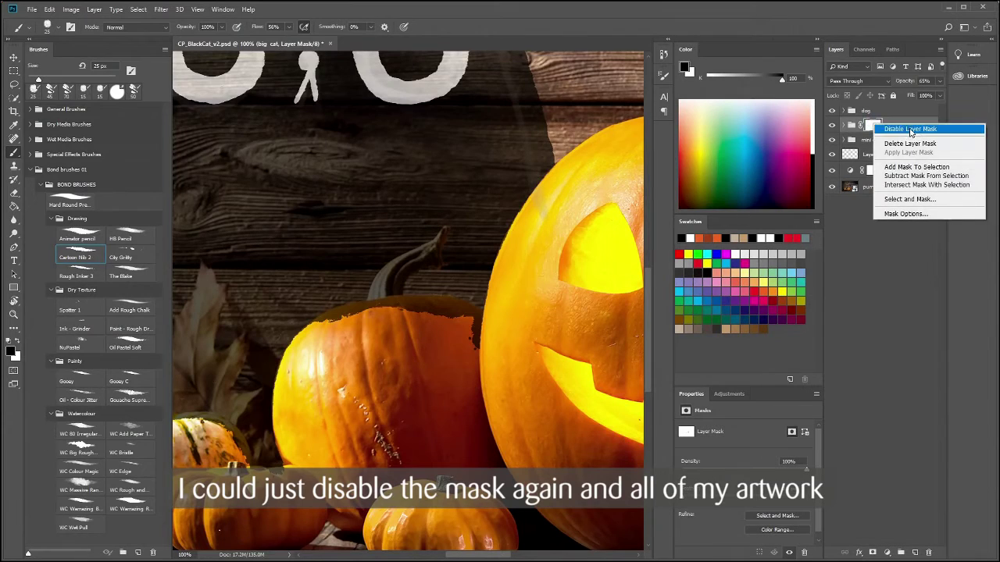
left_click(910, 129)
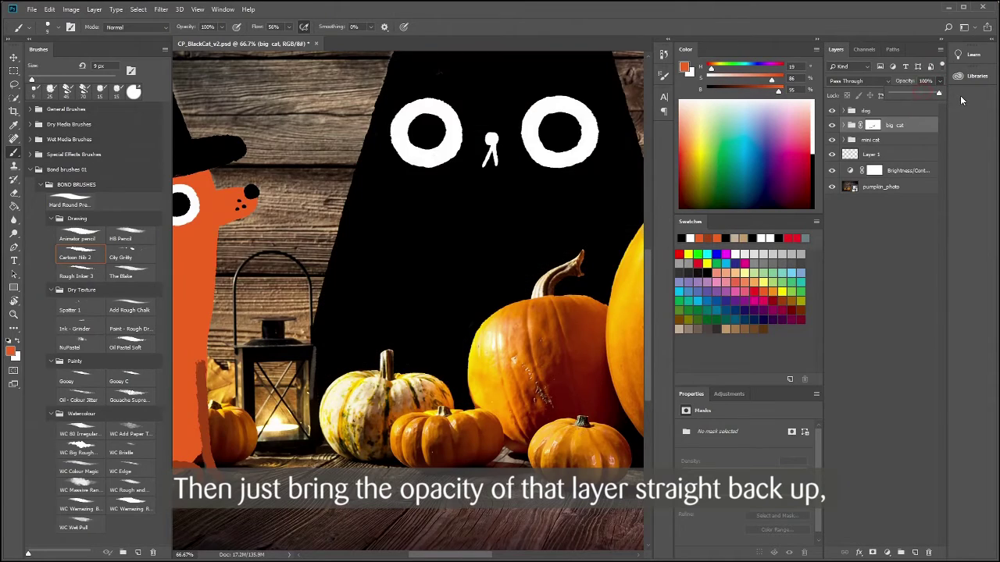
Return the mini cat group's opacity to 100%
left_click_drag(590, 367, 438, 414)
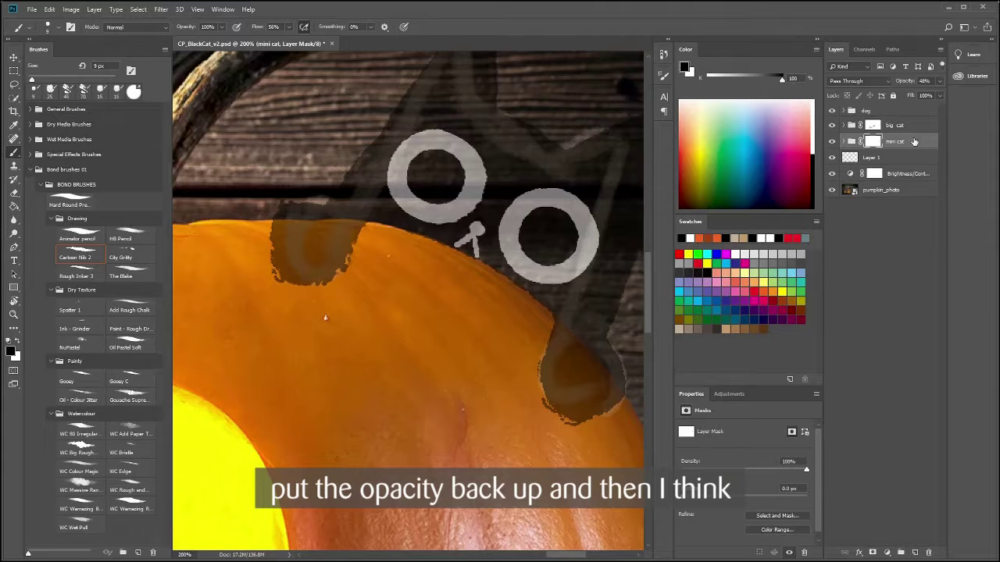
left_click_drag(948, 96, 951, 98)
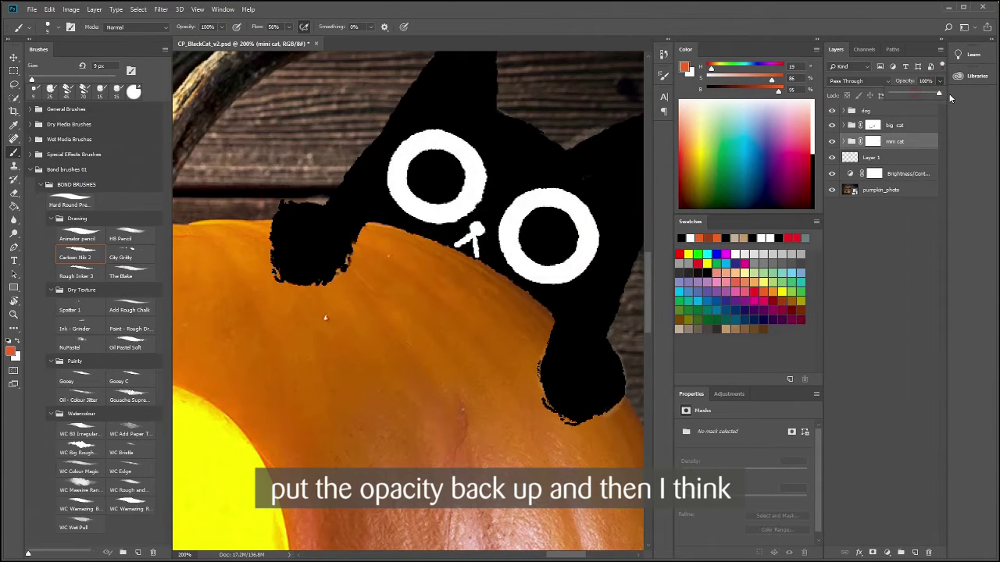
Paint the mini cat's white claws and brown scratch marks on the pumpkin, changing the scratch layer's blend mode and setting its opacity to 60%
left_click(845, 142)
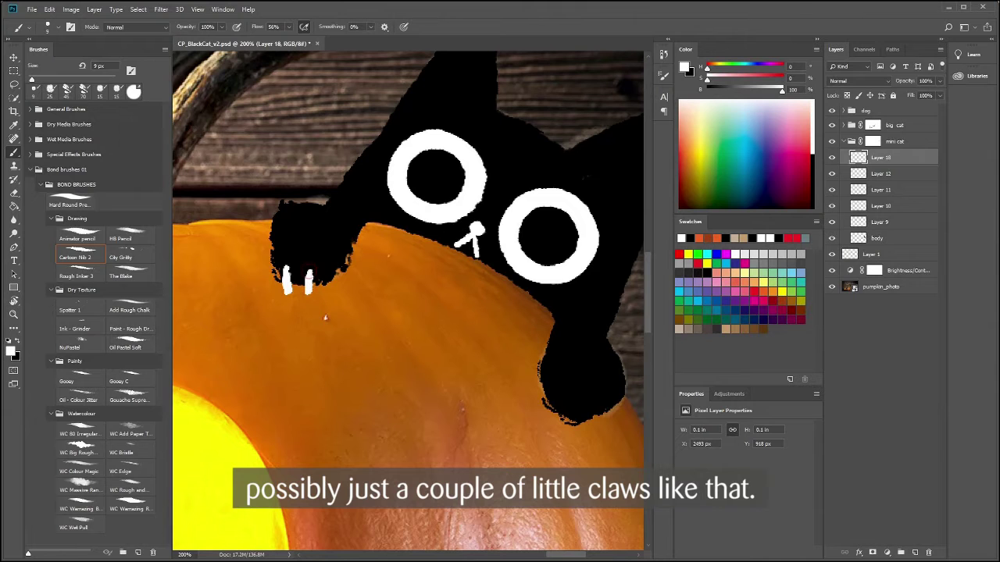
left_click_drag(511, 409, 404, 353)
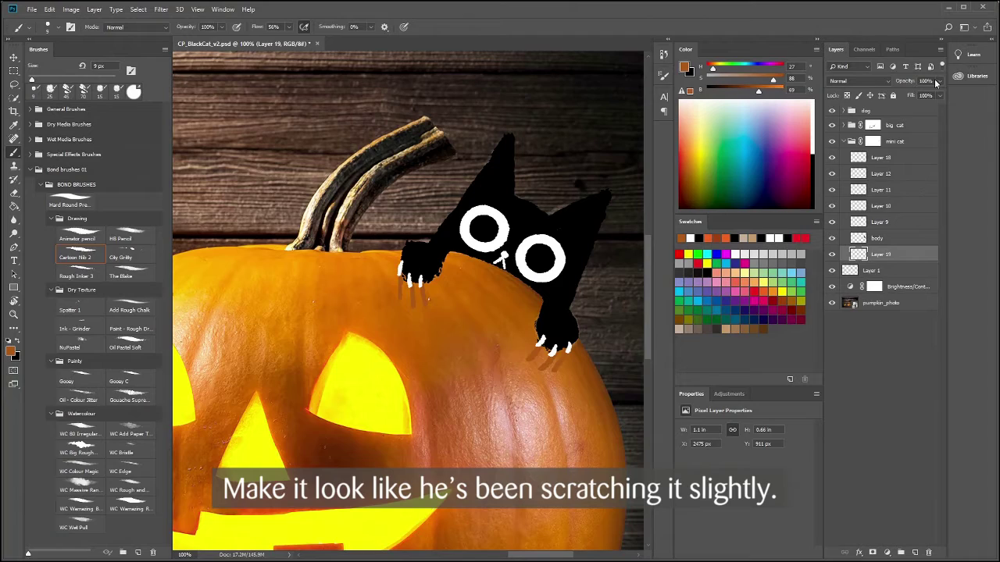
left_click(853, 81)
left_click(853, 124)
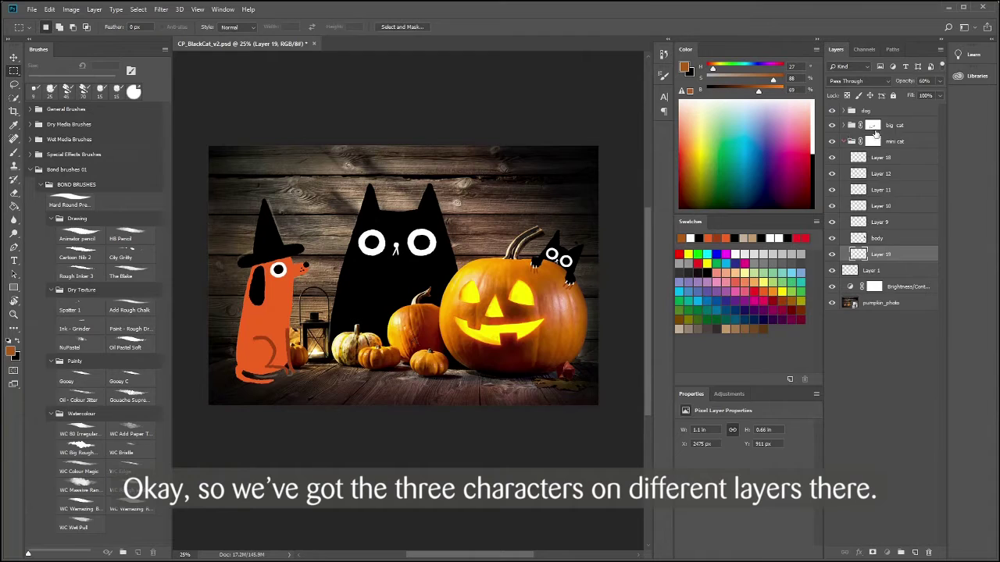
Rename and hide the sketch layer as rough, and place the hg-cu-halftone-overlay-1 texture above the dog group
left_click(895, 110)
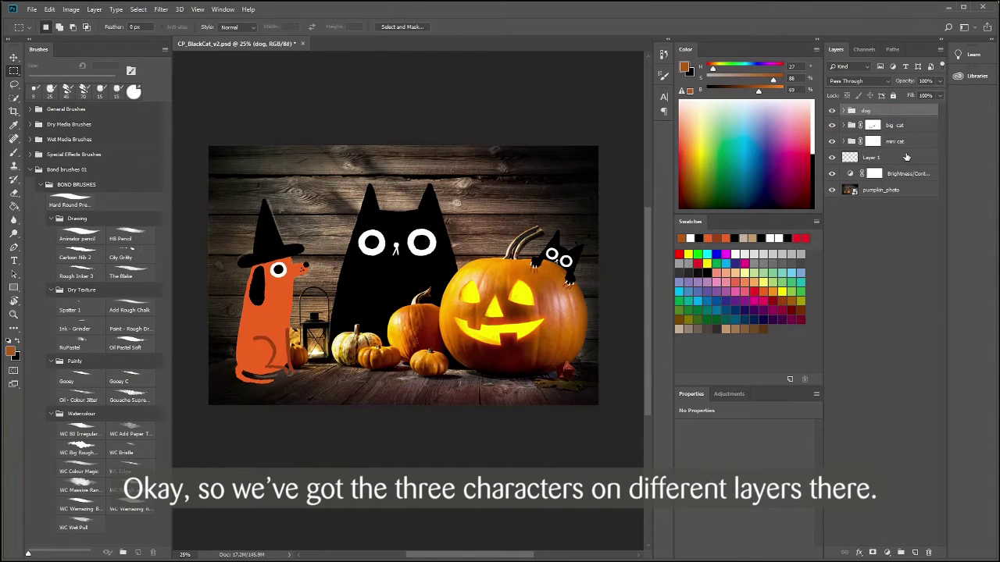
left_click(911, 144)
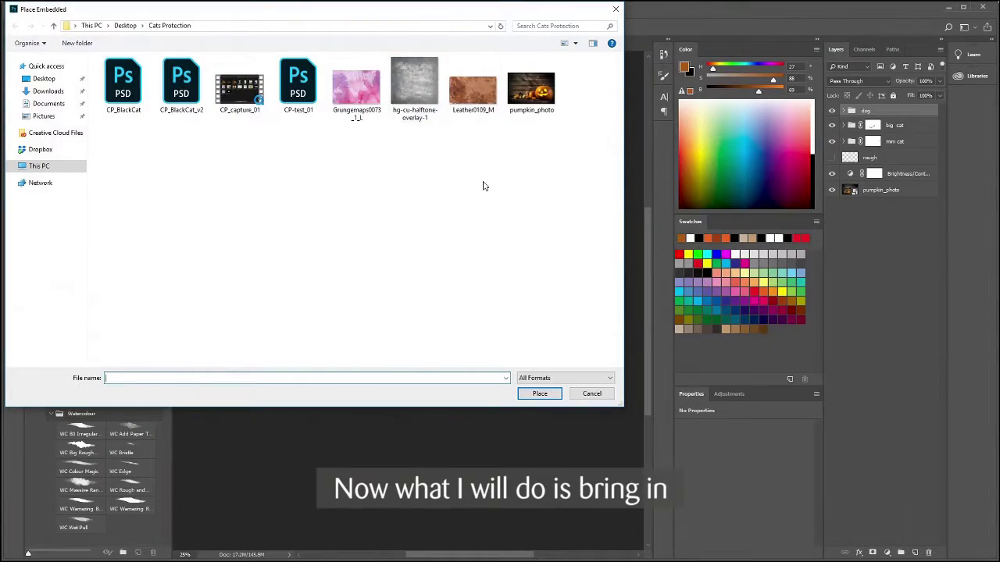
left_click(414, 85)
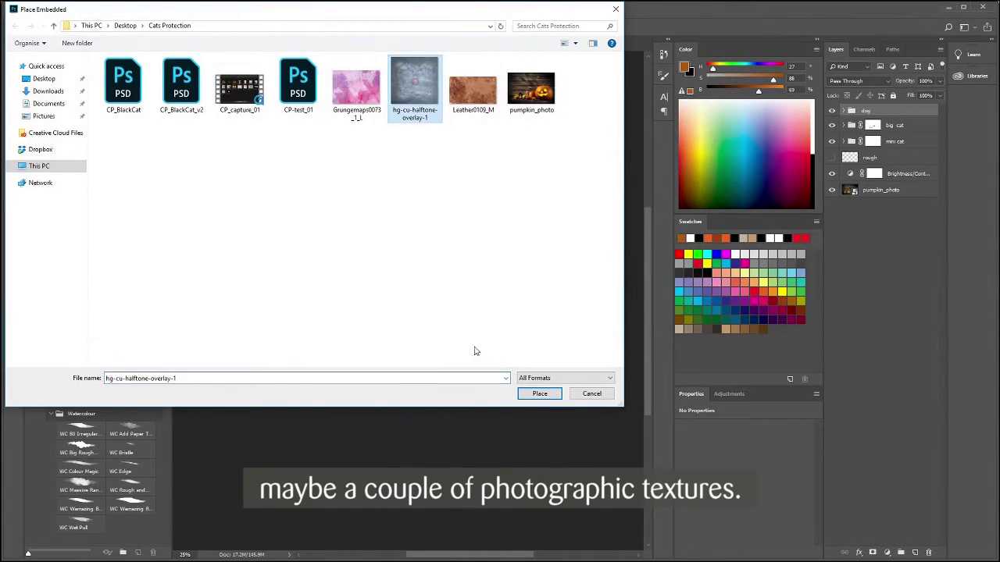
left_click(540, 394)
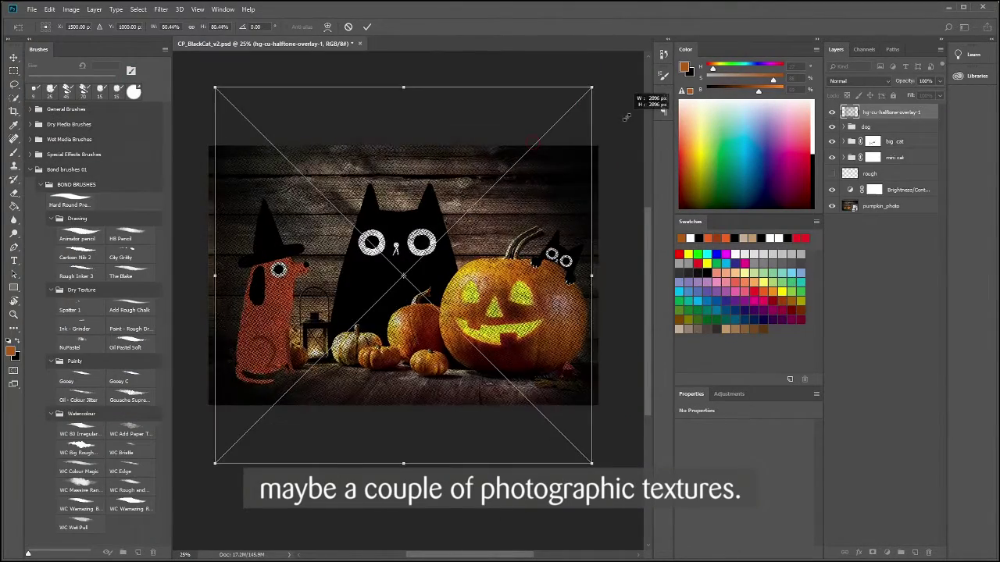